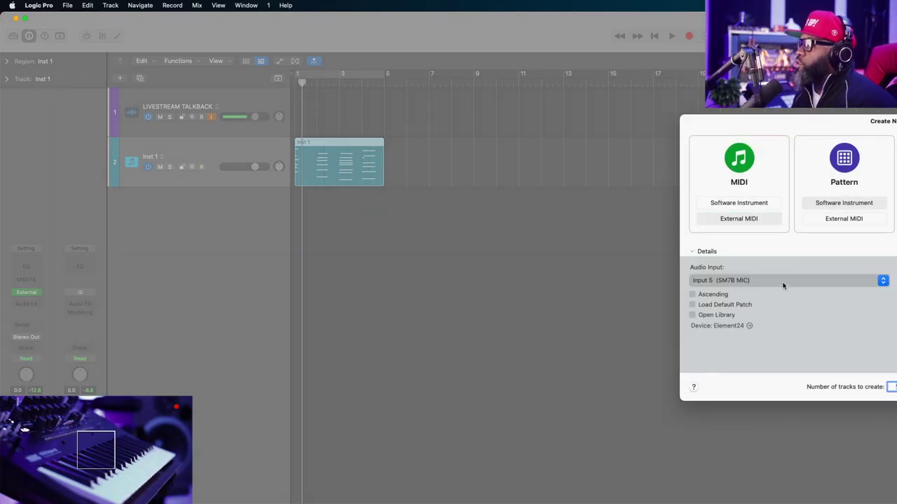
Step: Create an audio track with Input 7 + 8 (INTEGRA 7) as its input and record the Inst 1 MIDI part onto it
{"action": "left_click", "coordinate": [783, 284]}
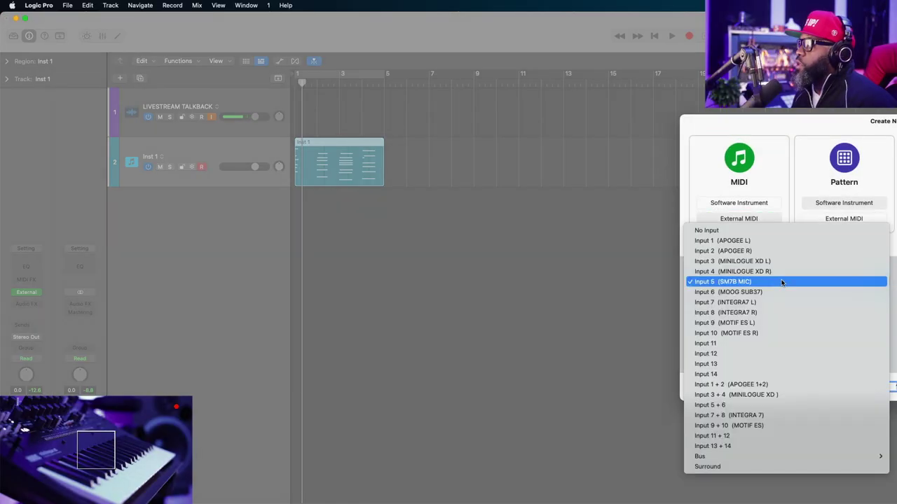
{"action": "left_click", "coordinate": [766, 415]}
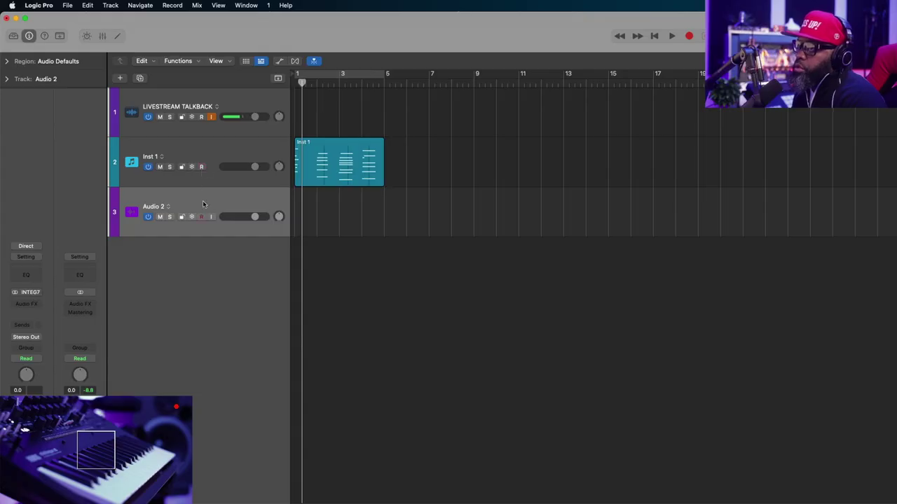
{"action": "key", "text": "r"}
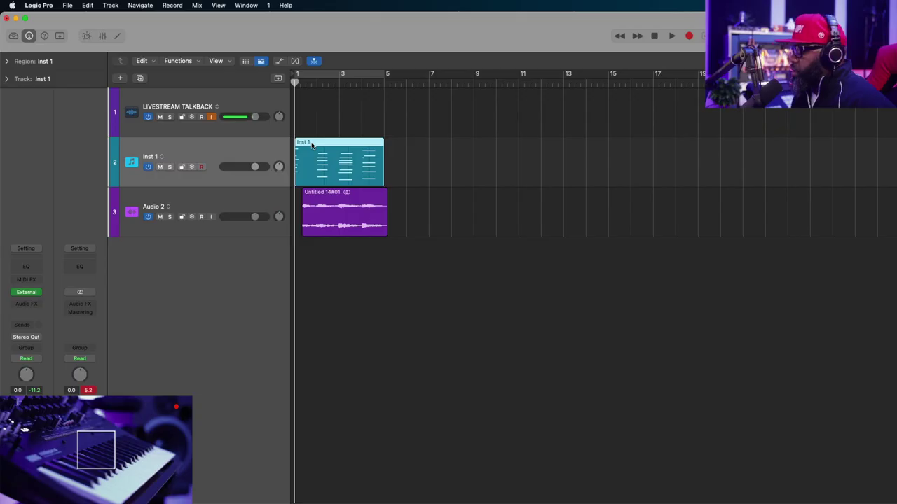
Step: Delete the Inst 1 and Audio 2 tracks with their regions
{"action": "key", "text": "Delete"}
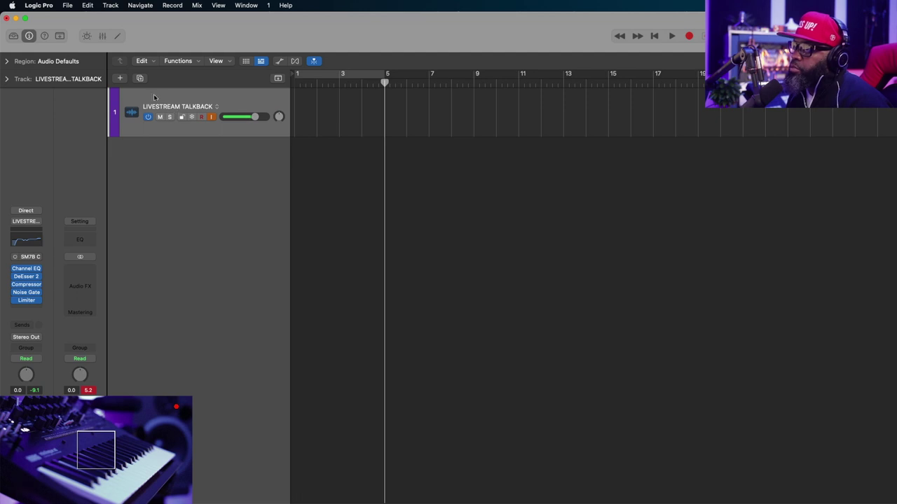
Step: Create an External MIDI track using the External Instrument plug-in with audio input 7 + 8 (INTEGRA 7), and name it INTEGRA MIDI
{"action": "left_click", "coordinate": [121, 79]}
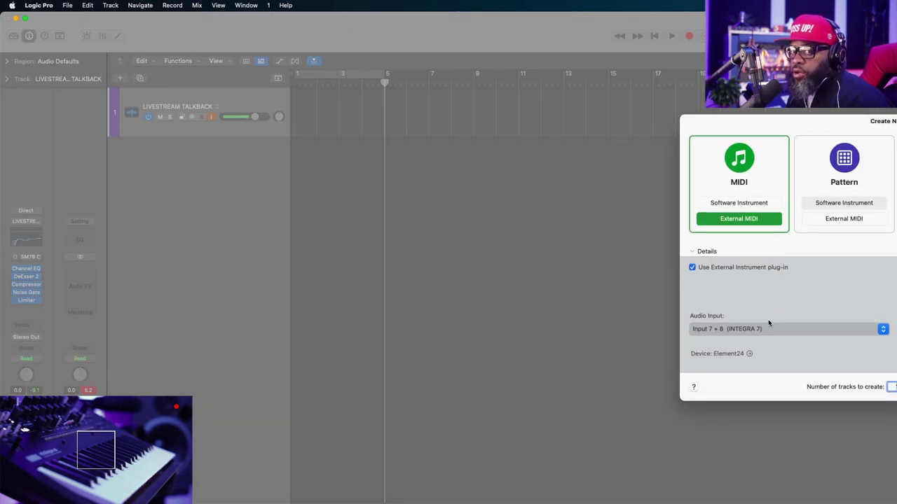
{"action": "left_click", "coordinate": [735, 221]}
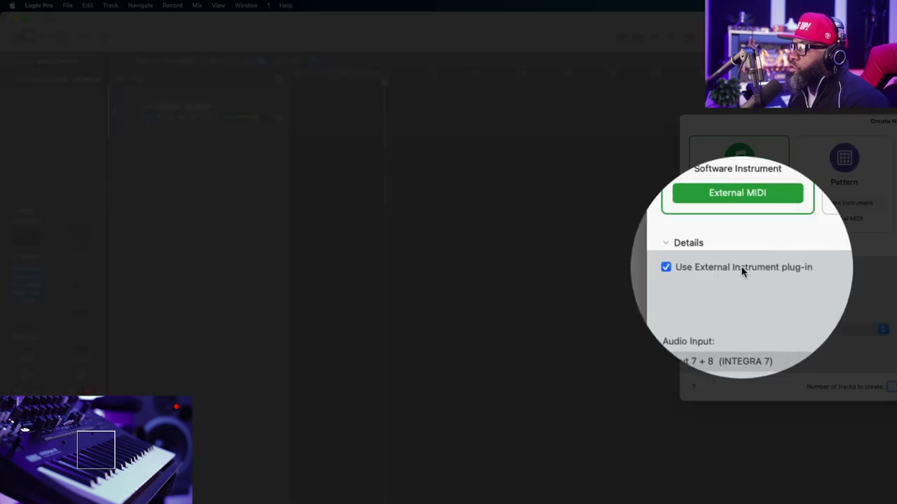
{"action": "left_click", "coordinate": [742, 330]}
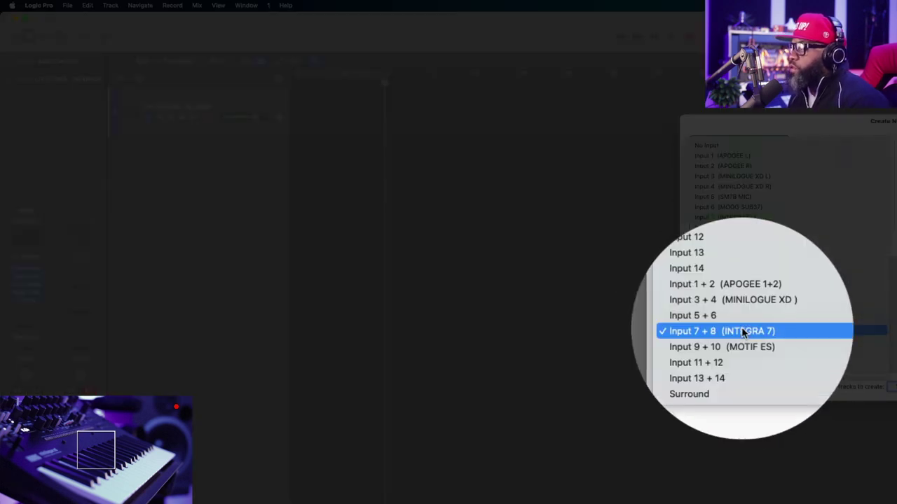
{"action": "left_click", "coordinate": [745, 330]}
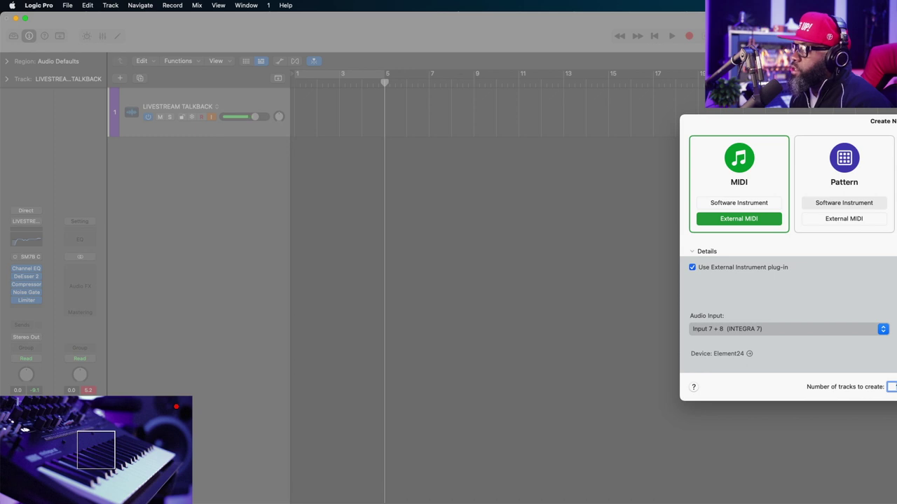
{"action": "key", "text": "Return"}
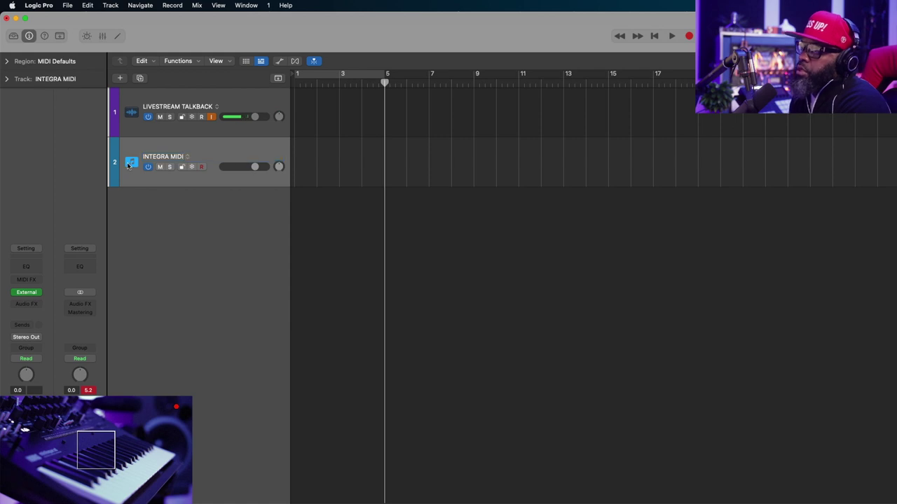
Step: Create an audio track with Input 7 + 8 (INTEGRA 7) as its audio input and name it INTEGRA PIANO
{"action": "left_click", "coordinate": [120, 79]}
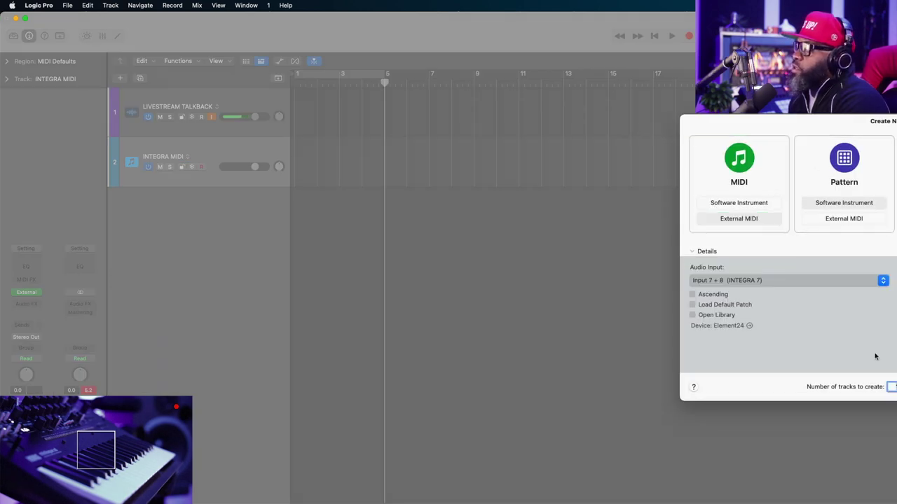
{"action": "left_click", "coordinate": [751, 282]}
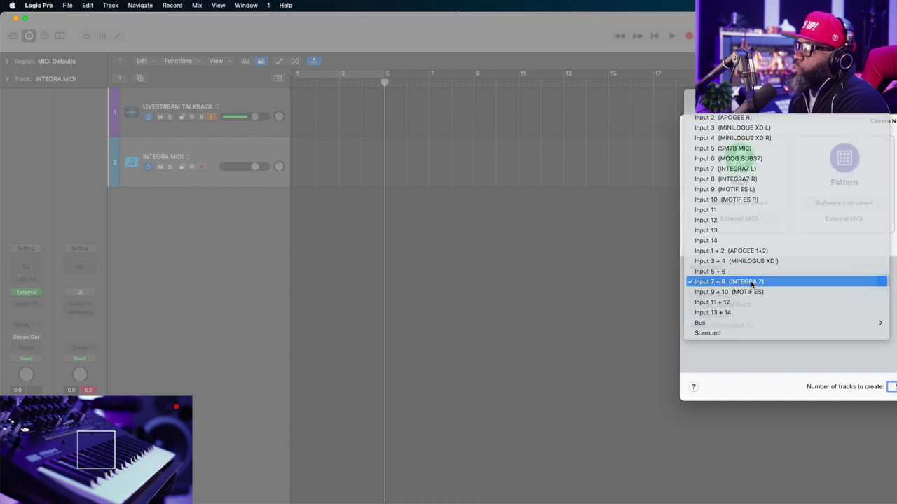
{"action": "left_click", "coordinate": [752, 281]}
{"action": "key", "text": "Return"}
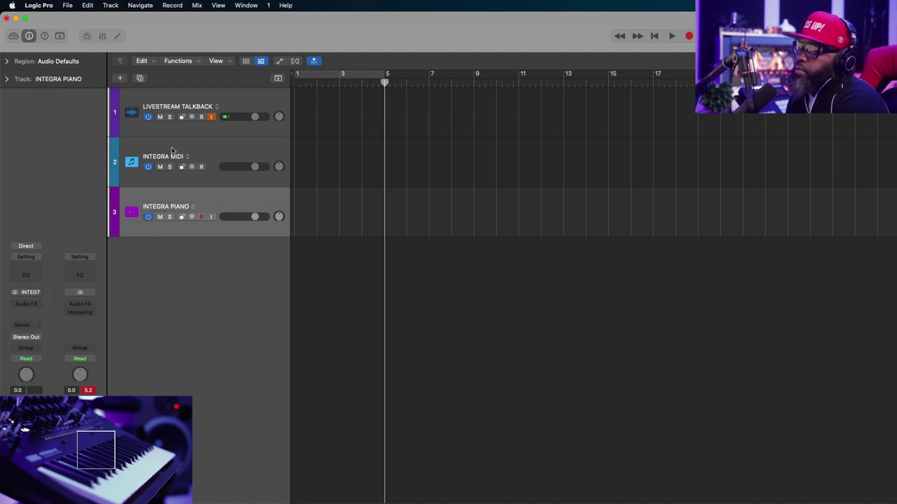
Step: Combine the INTEGRA MIDI and INTEGRA PIANO tracks into an expanded summing track stack named INTEGRA
{"action": "left_click", "coordinate": [198, 149]}
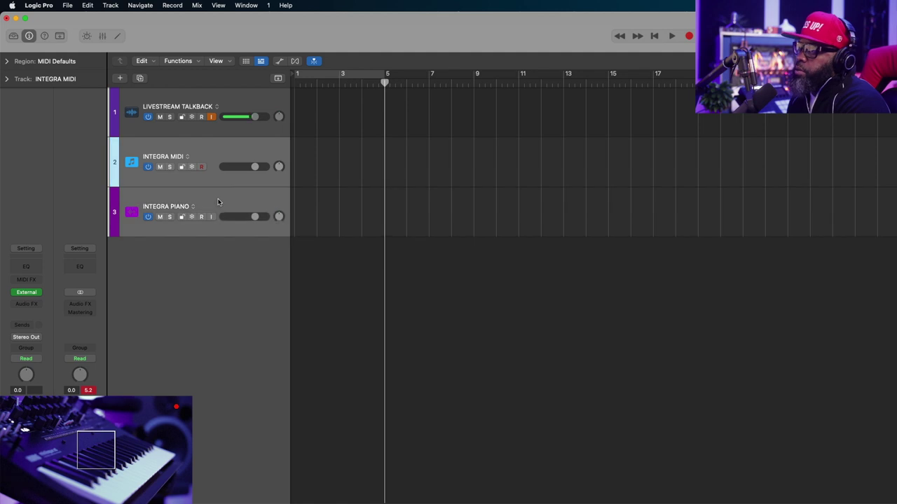
{"action": "right_click", "coordinate": [205, 145]}
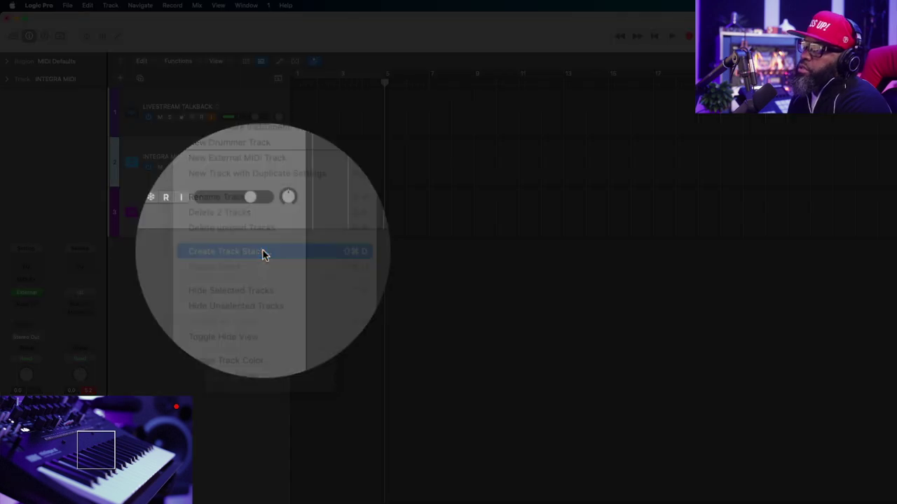
{"action": "left_click", "coordinate": [264, 252]}
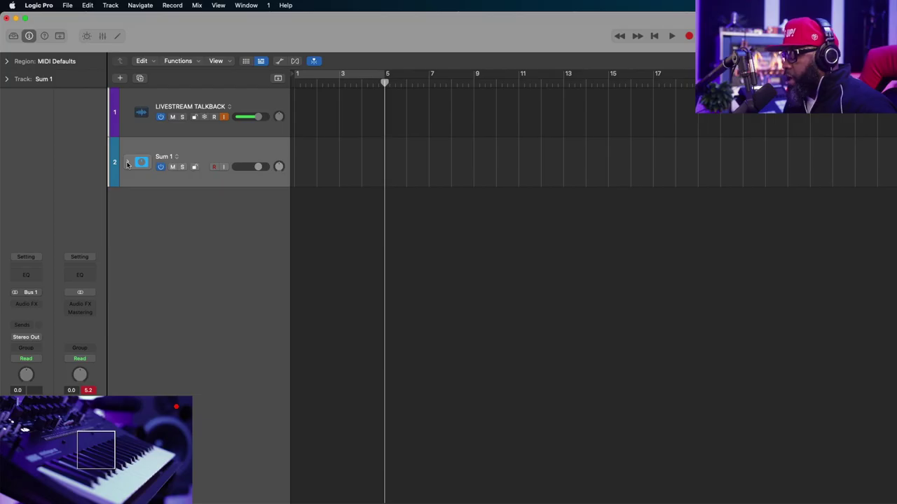
{"action": "left_click", "coordinate": [128, 163]}
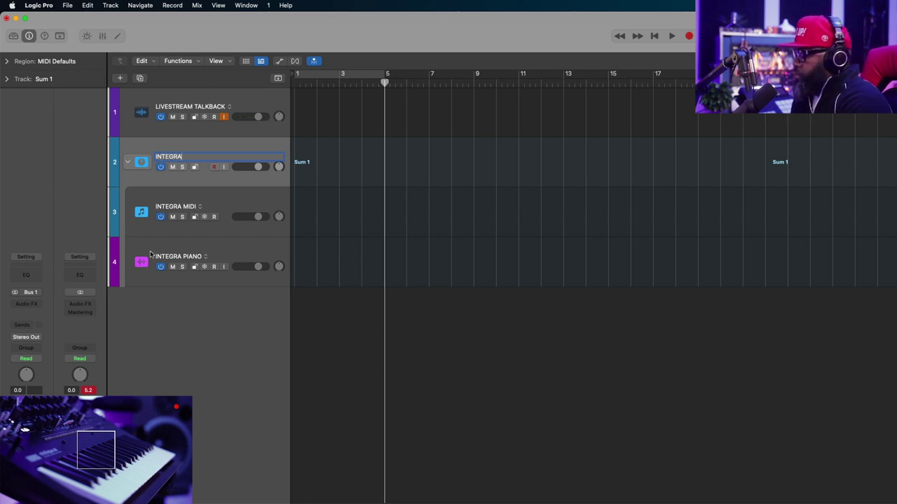
Step: Assign the custom Integra rack-module icon to the INTEGRA stack and to the INTEGRA MIDI and INTEGRA PIANO tracks
{"action": "left_click", "coordinate": [141, 164]}
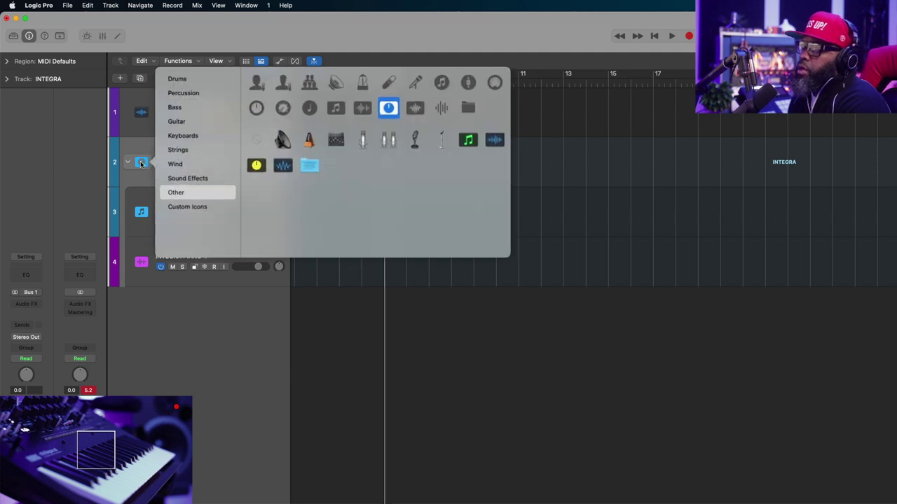
{"action": "left_click", "coordinate": [182, 206]}
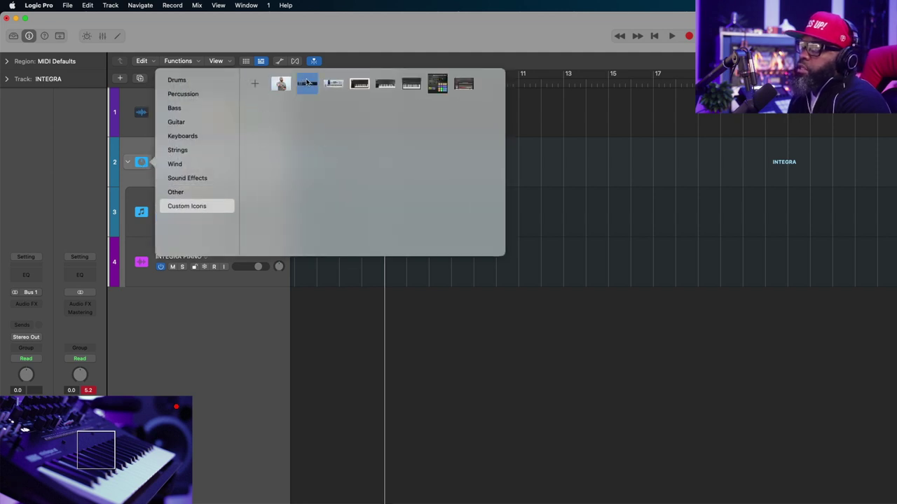
{"action": "left_click", "coordinate": [306, 83]}
{"action": "left_click", "coordinate": [142, 213]}
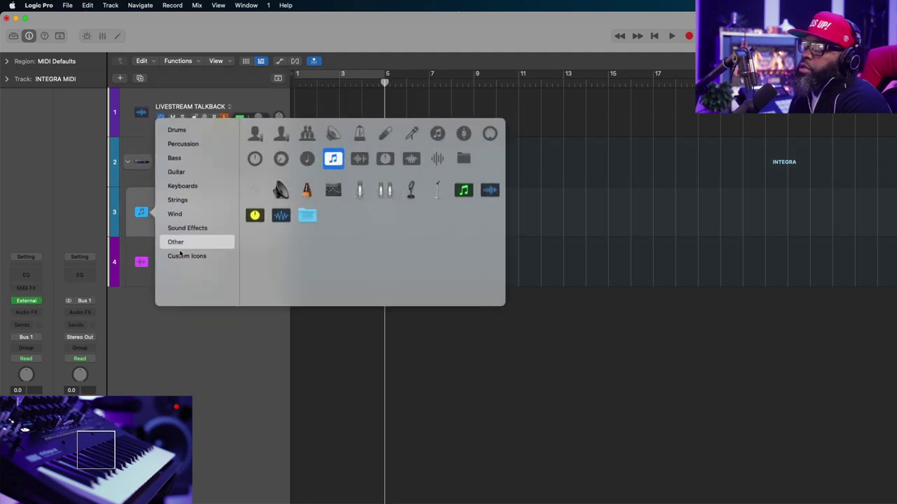
{"action": "left_click", "coordinate": [180, 257]}
{"action": "left_click", "coordinate": [306, 133]}
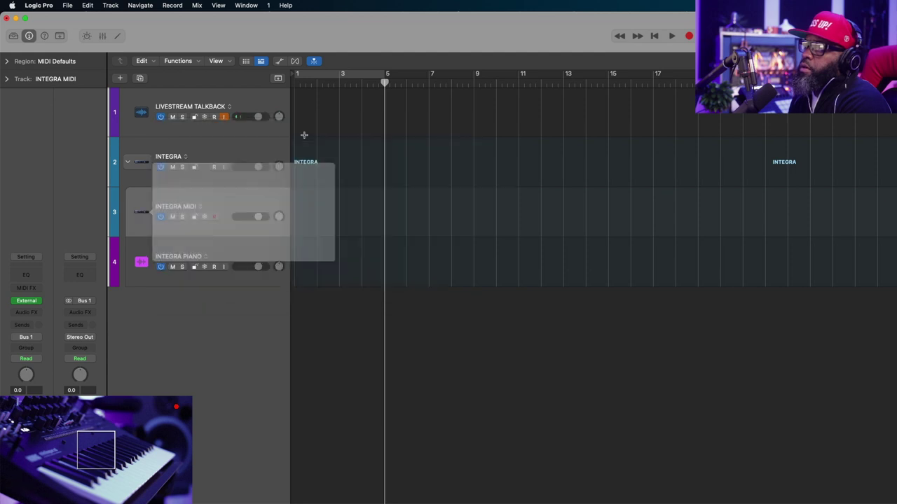
{"action": "left_click", "coordinate": [139, 265]}
{"action": "left_click", "coordinate": [139, 265]}
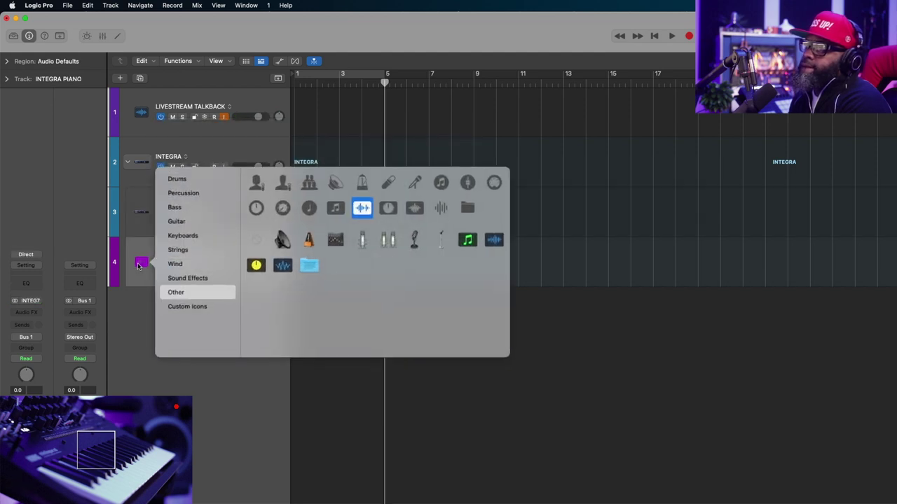
{"action": "left_click", "coordinate": [178, 307]}
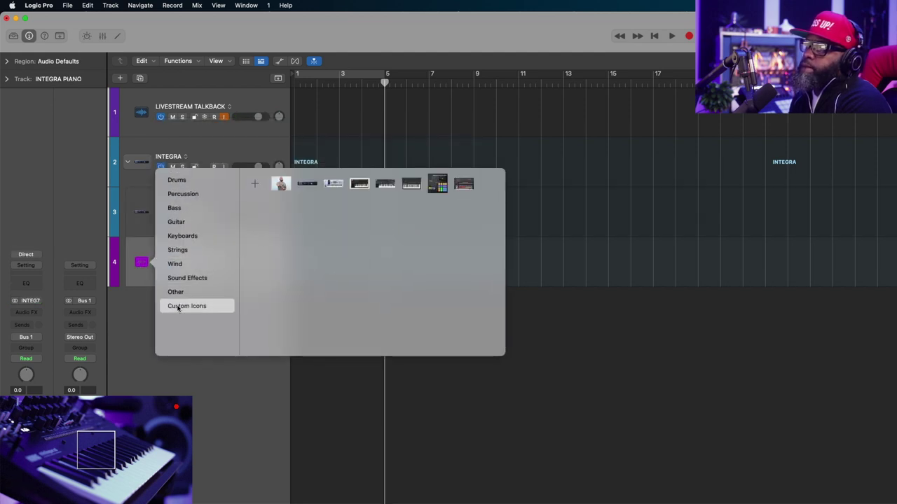
{"action": "left_click", "coordinate": [307, 184]}
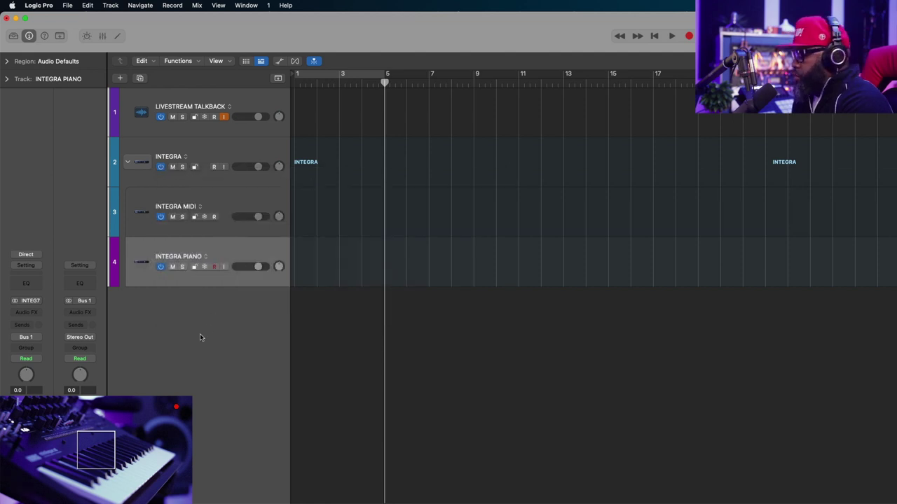
Step: Enlarge the track heights to inspect the custom icons, and check the INTEGRA stack both collapsed and expanded
{"action": "key", "text": "super+Down"}
{"action": "key", "text": "super+Down"}
{"action": "key", "text": "super+Down"}
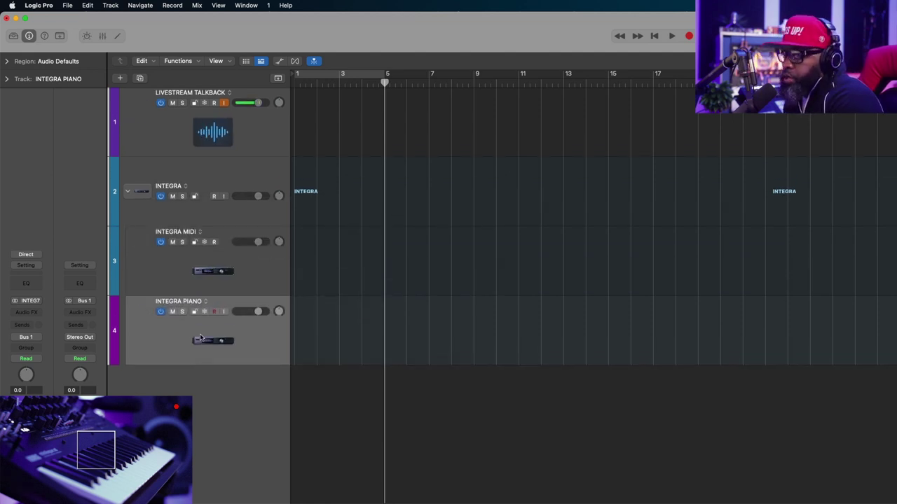
{"action": "key", "text": "super+Down"}
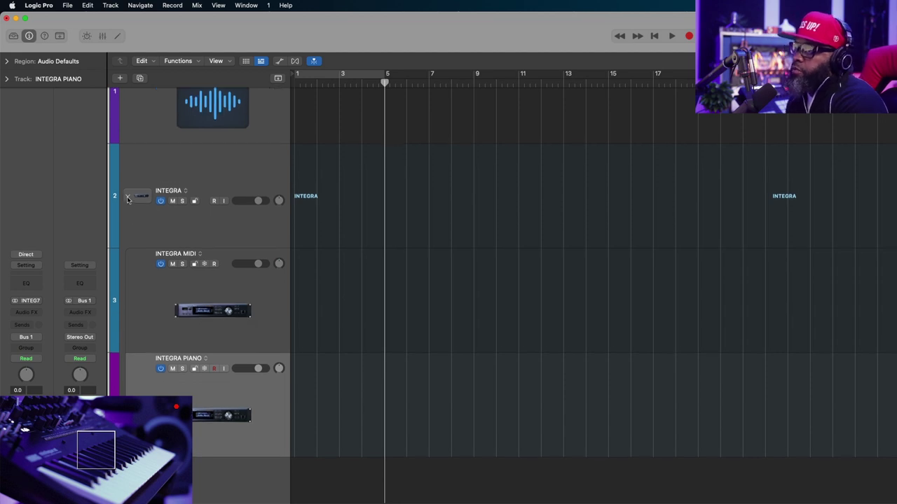
{"action": "left_click", "coordinate": [127, 198]}
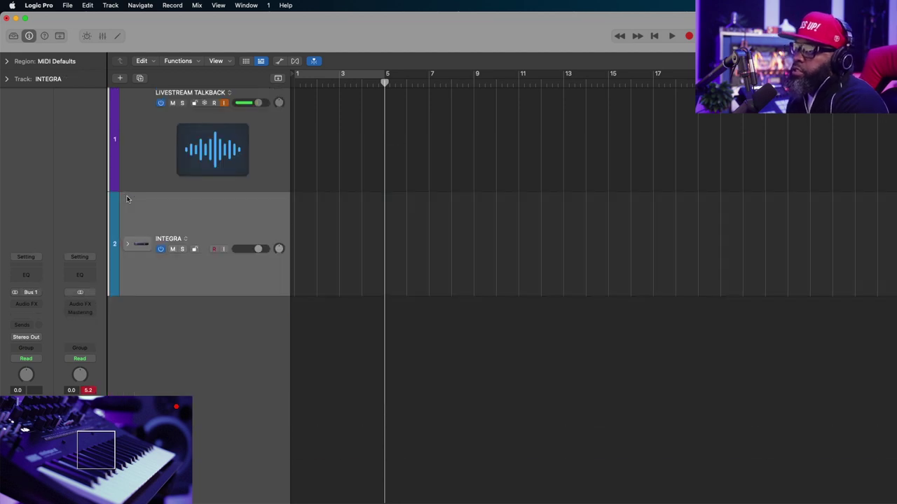
{"action": "left_click", "coordinate": [127, 245]}
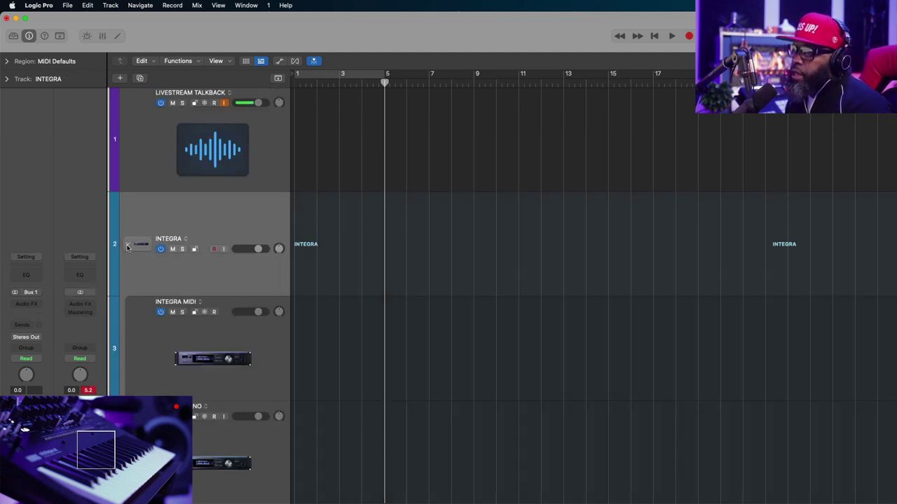
{"action": "left_click", "coordinate": [126, 200]}
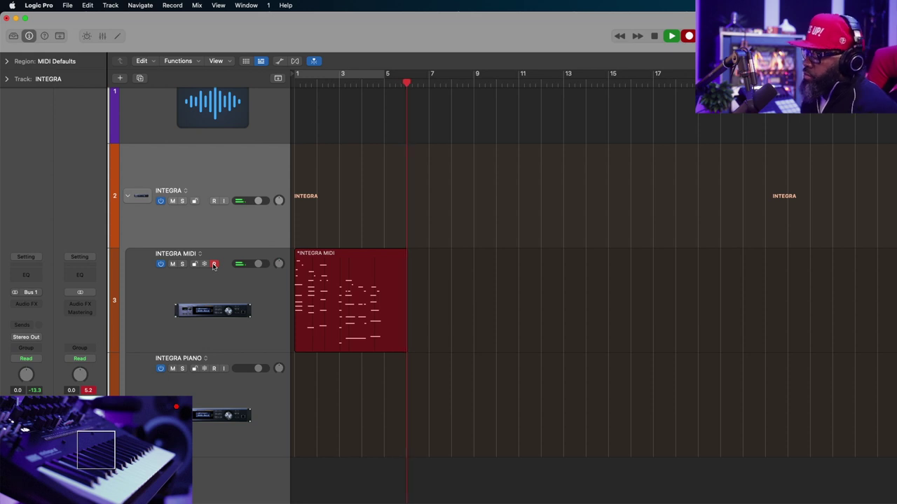
Step: Finish the MIDI recording on the INTEGRA MIDI track and record that part as audio onto the INTEGRA PIANO track
{"action": "key", "text": "space"}
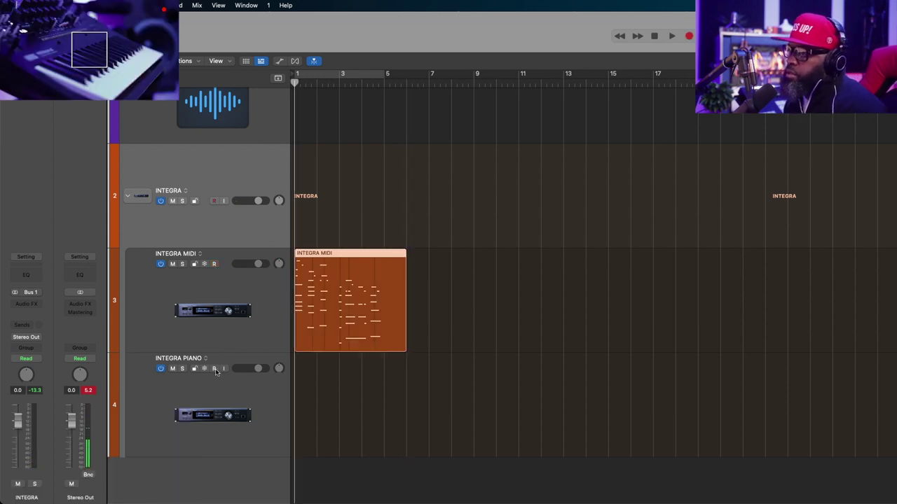
{"action": "key", "text": "r"}
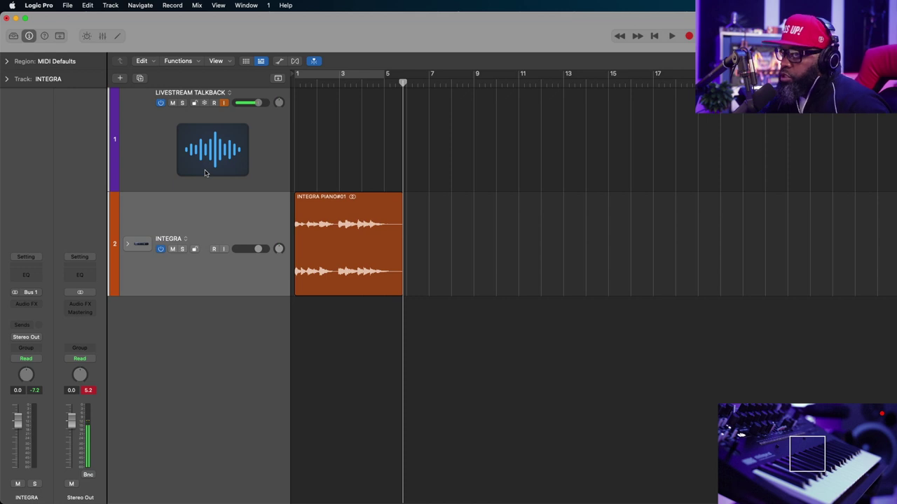
Step: Show the user patches in the Library and view the dialog for saving the INTEGRA stack as a patch, leaving it without saving
{"action": "key", "text": "y"}
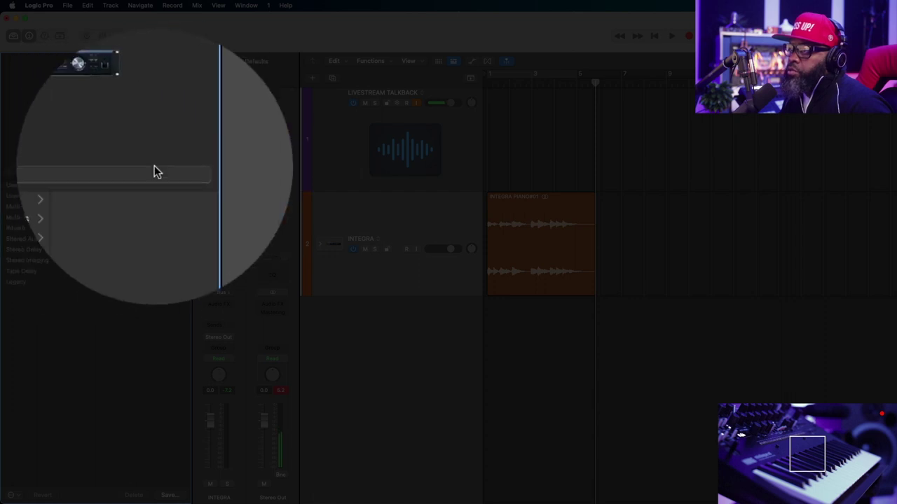
{"action": "left_click", "coordinate": [28, 185]}
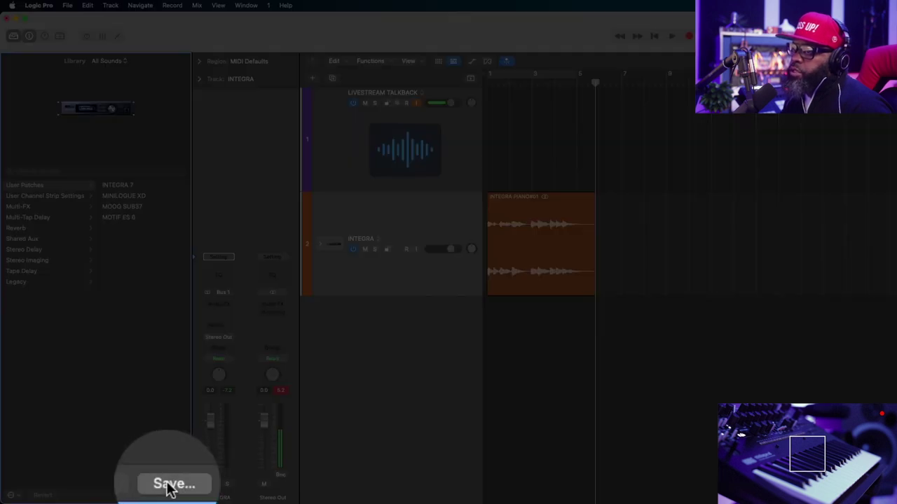
{"action": "left_click", "coordinate": [171, 495]}
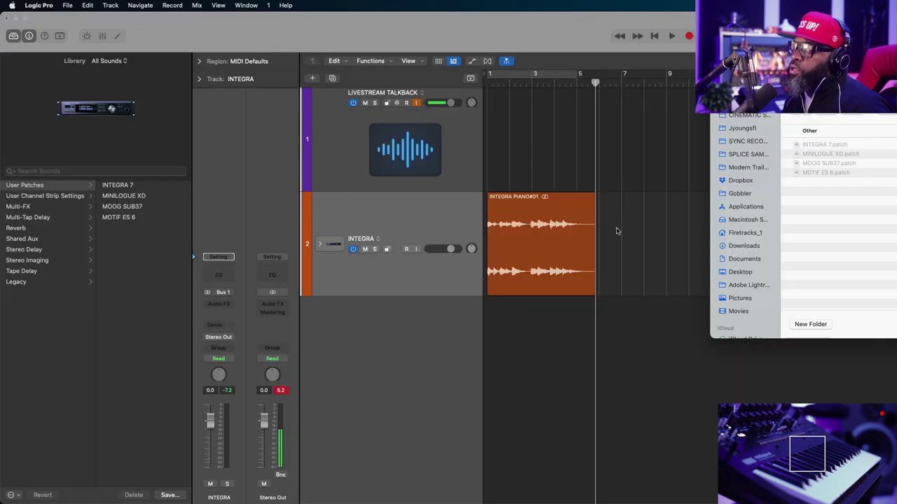
{"action": "left_click_drag", "start_coordinate": [869, 118], "coordinate": [569, 107]}
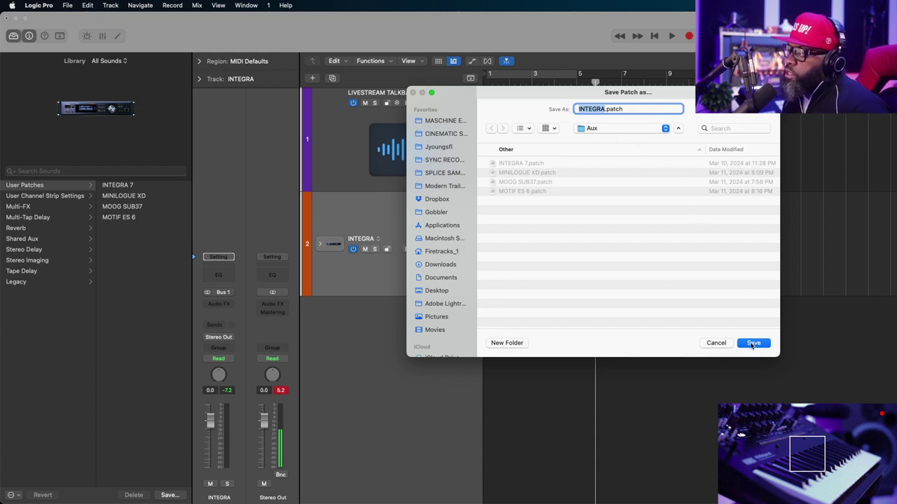
{"action": "left_click", "coordinate": [716, 343]}
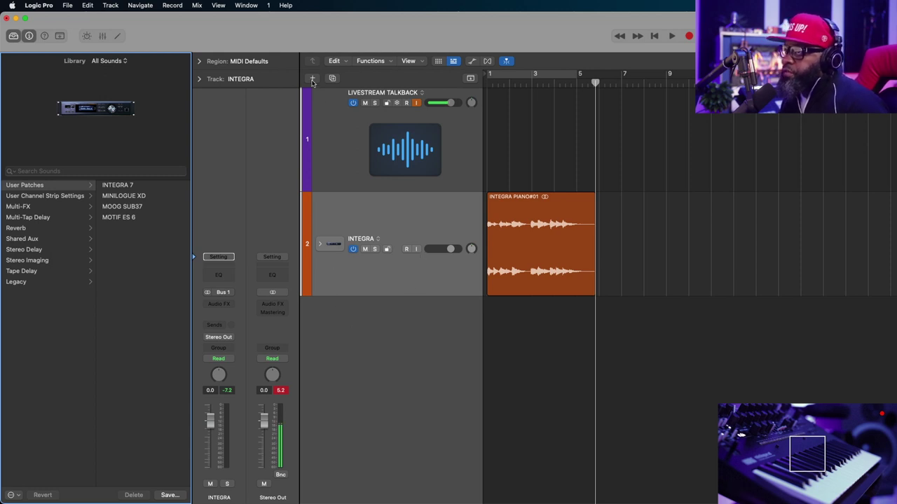
Step: Create a new External MIDI track with its audio input set to Input 3 + 4 (MINILOGUE XD)
{"action": "left_click", "coordinate": [312, 78]}
{"action": "left_click", "coordinate": [744, 220]}
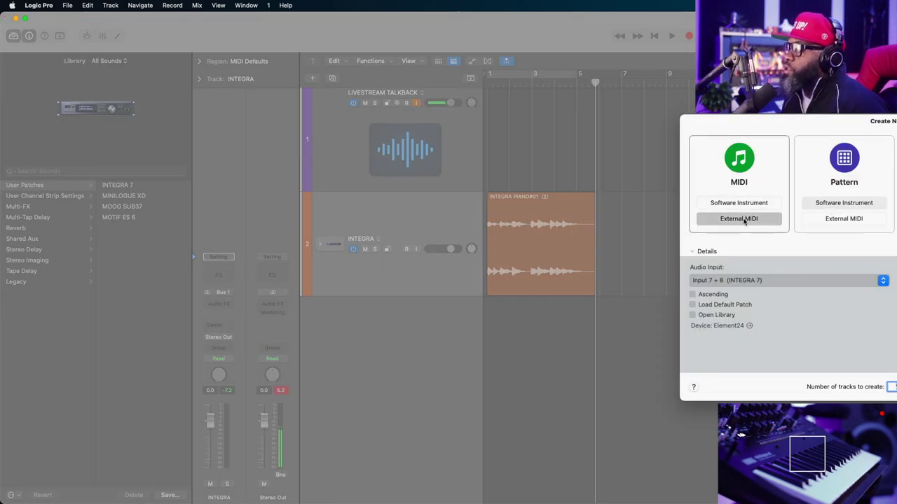
{"action": "left_click", "coordinate": [777, 329]}
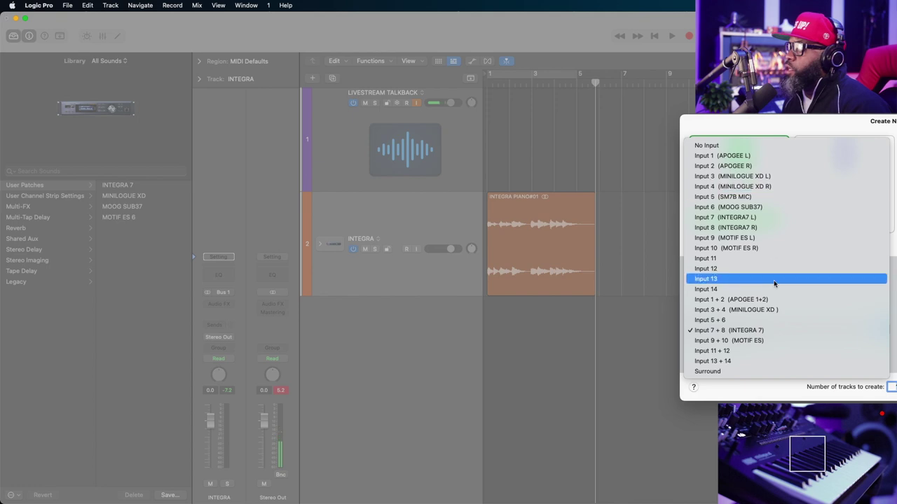
{"action": "left_click", "coordinate": [773, 310]}
{"action": "key", "text": "Return"}
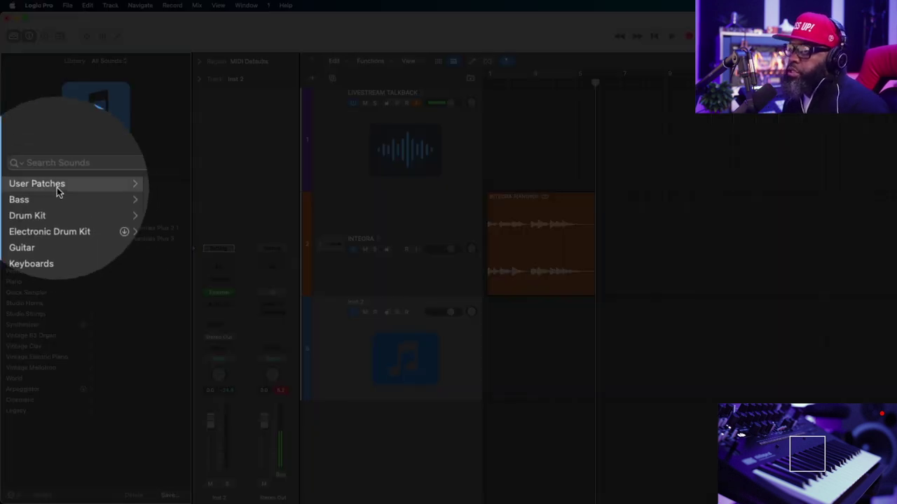
Step: Load the MINILOGUE XD user patch onto the new track and show its stack's subtracks with the Library hidden
{"action": "left_click", "coordinate": [57, 185]}
{"action": "left_click", "coordinate": [142, 199]}
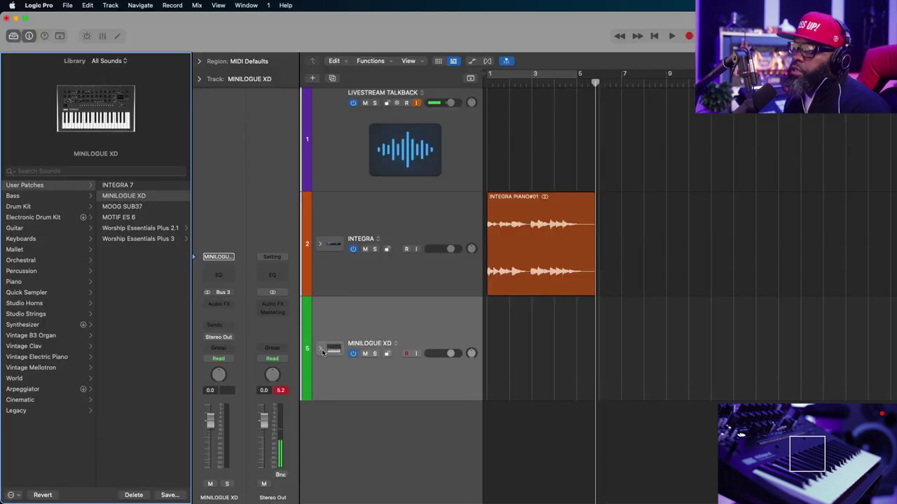
{"action": "left_click", "coordinate": [319, 350]}
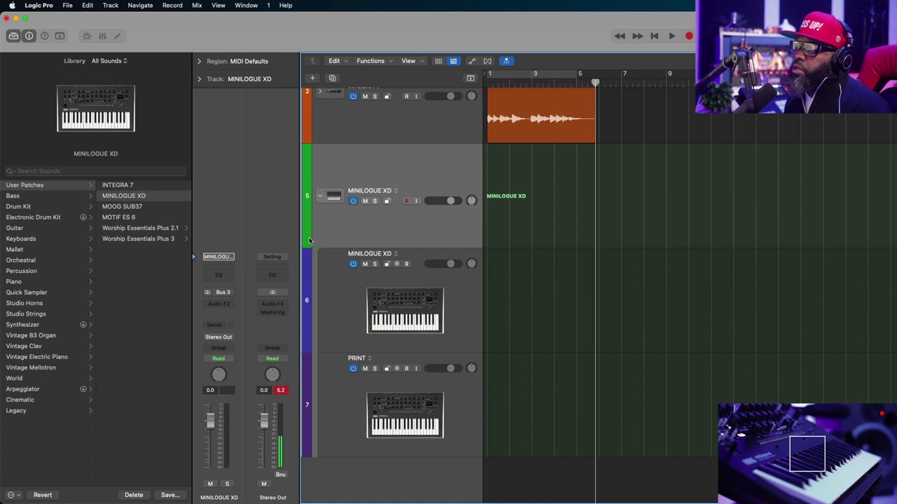
{"action": "left_click", "coordinate": [13, 37]}
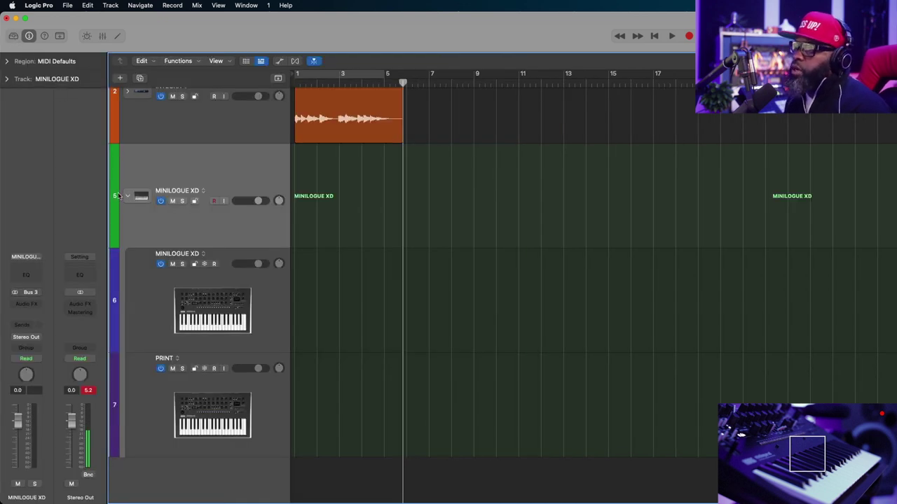